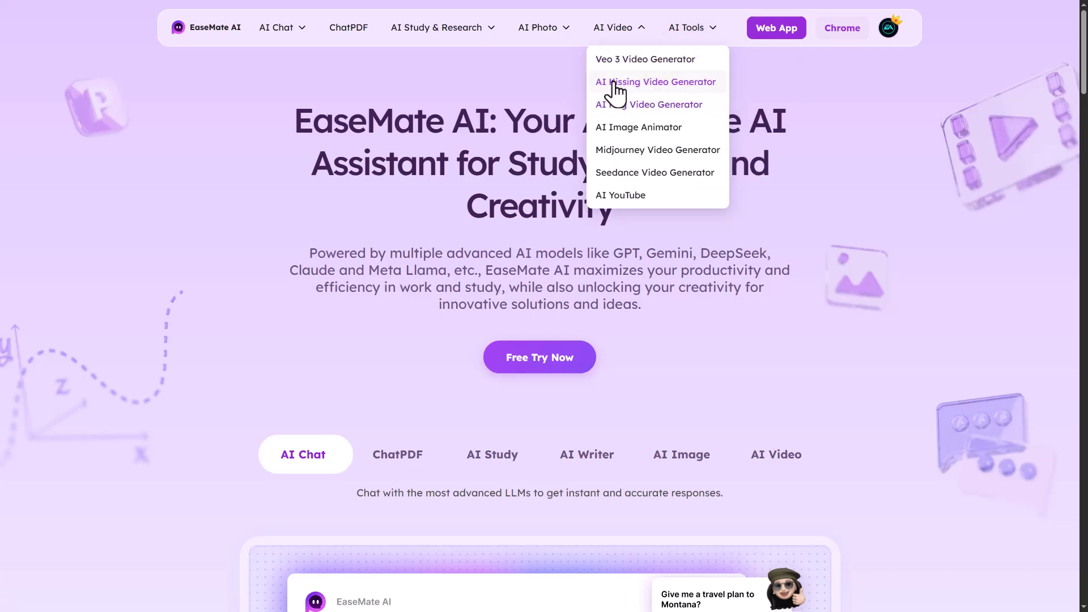
Open EaseMate AI's Veo 3 video generator page
left_click(584, 68)
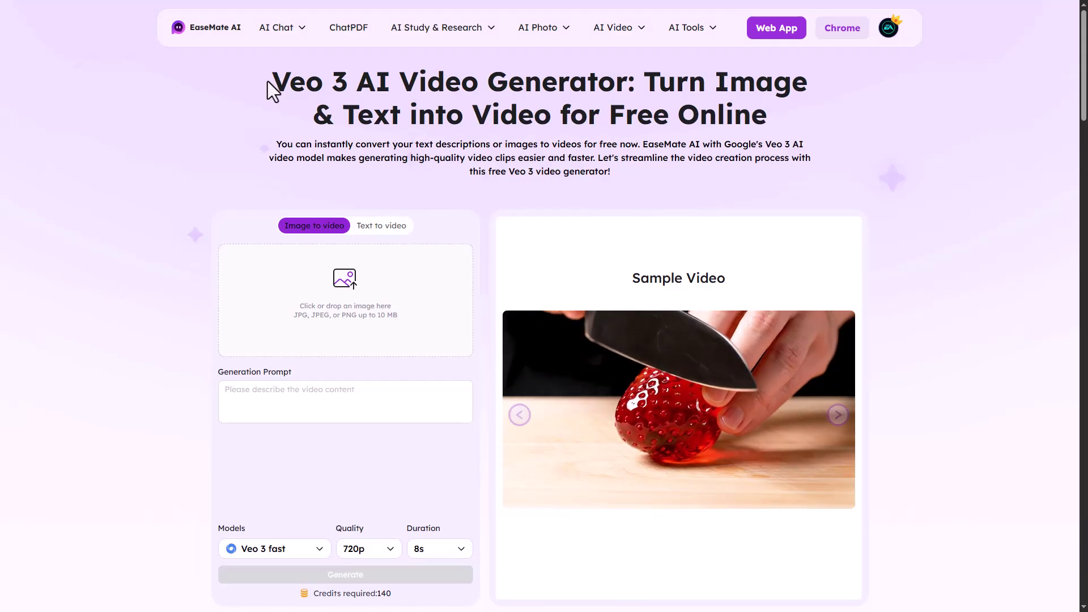
mouse_move(270, 82)
left_mouse_down()
mouse_move(619, 91)
mouse_move(767, 121)
left_mouse_up()
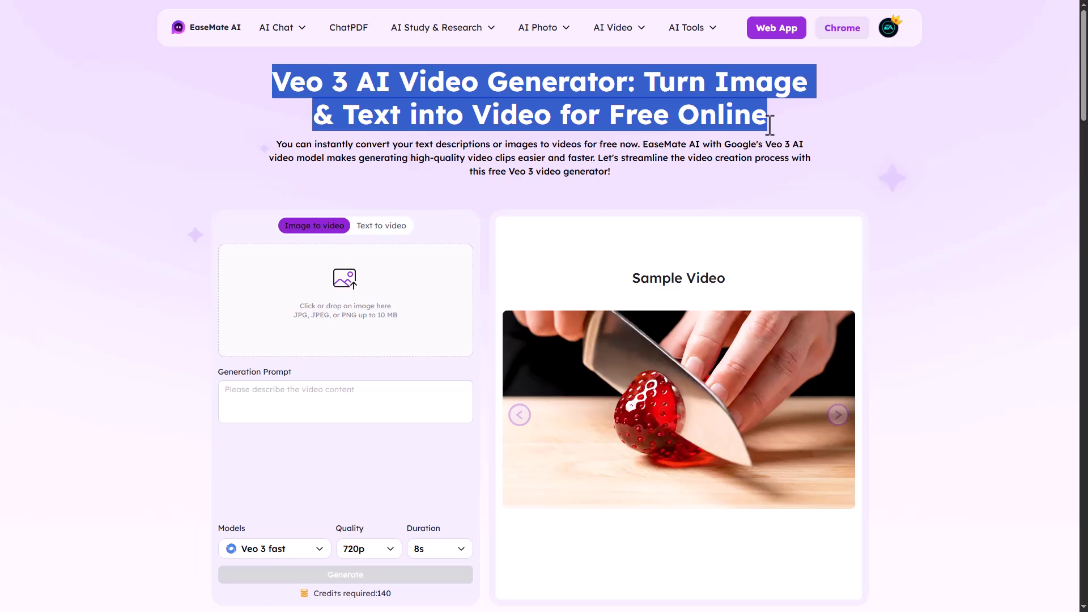
left_click(767, 121)
scroll(485, 235, "down", 2)
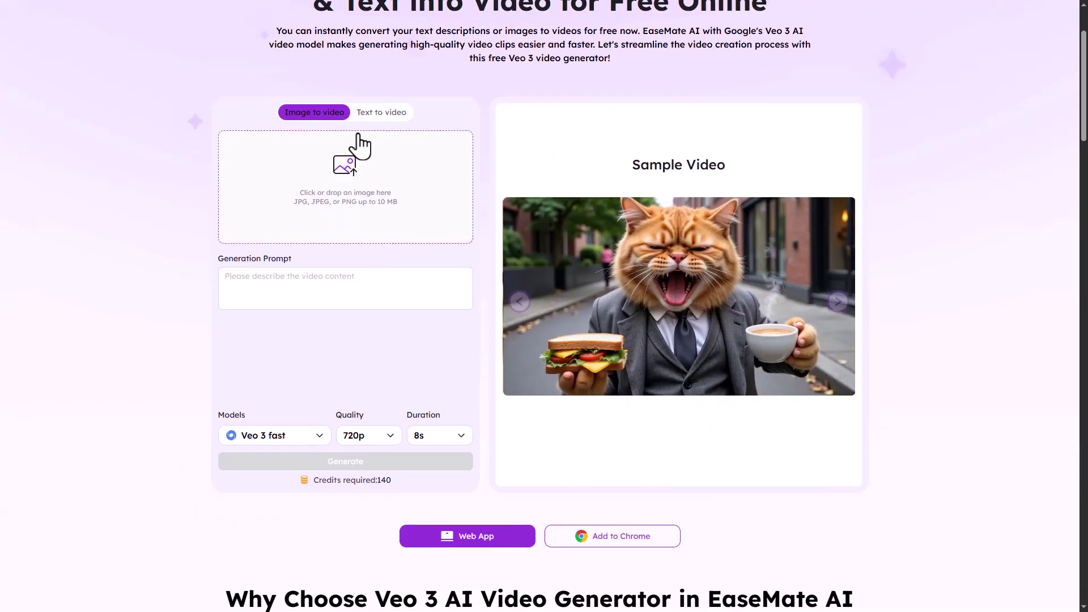
left_click(398, 114)
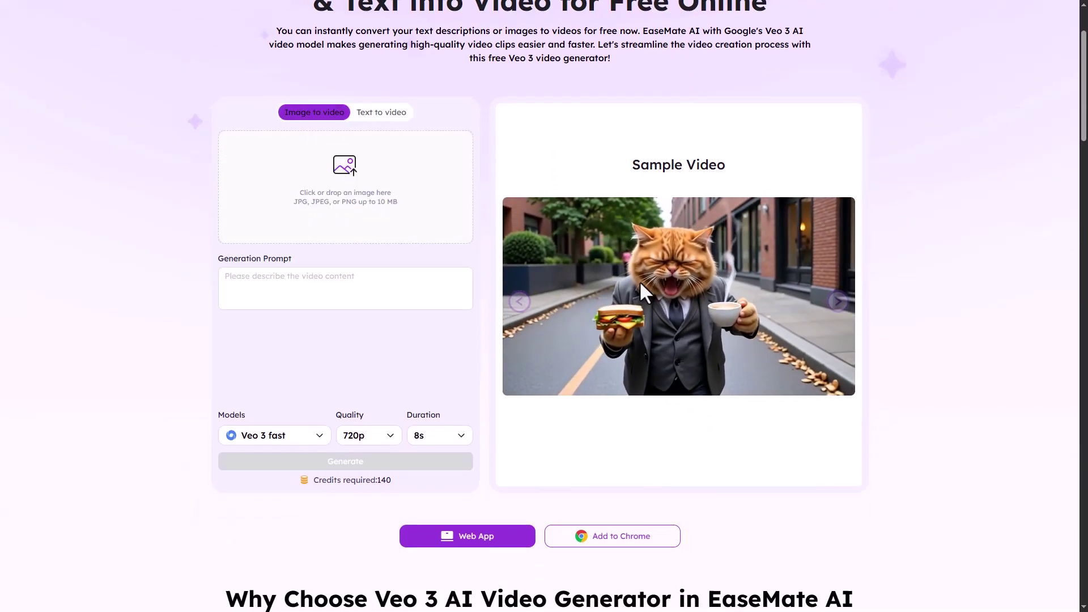
Copy the Viking warrior video prompt from the ChatGPT conversation
key("alt+Tab")
scroll(418, 306, "down", 4)
scroll(633, 327, "down", 10)
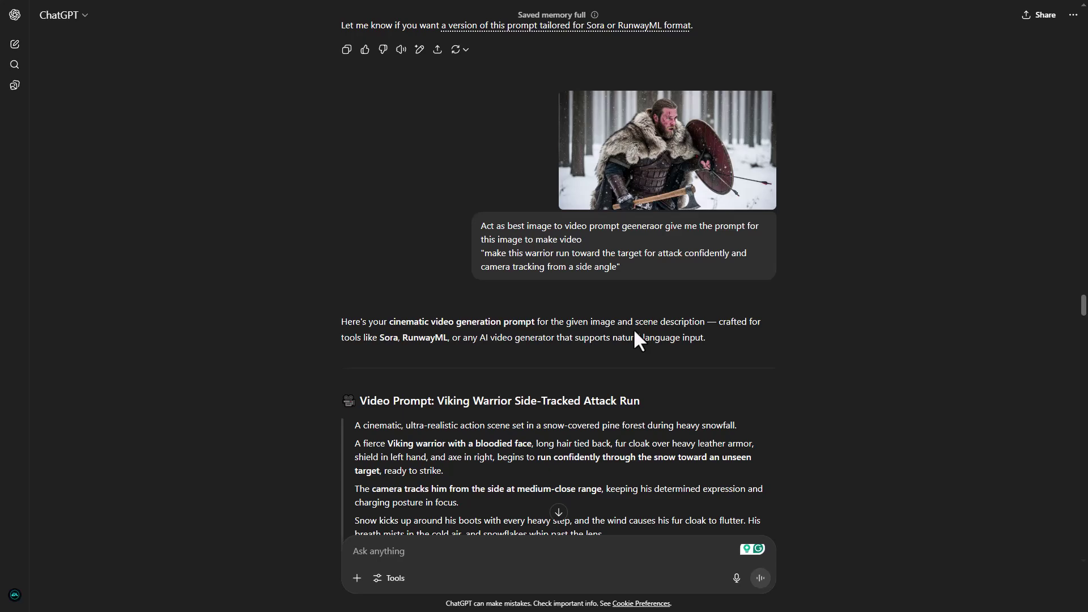
scroll(632, 328, "down", 2)
scroll(473, 364, "up", 3)
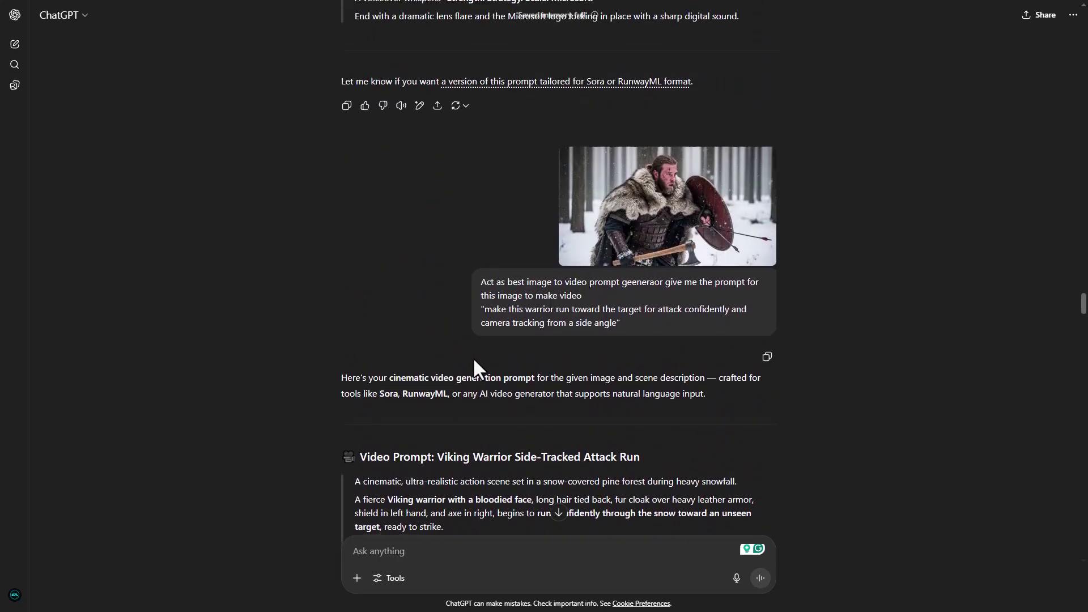
scroll(356, 270, "down", 3)
left_click_drag(373, 266, 634, 448)
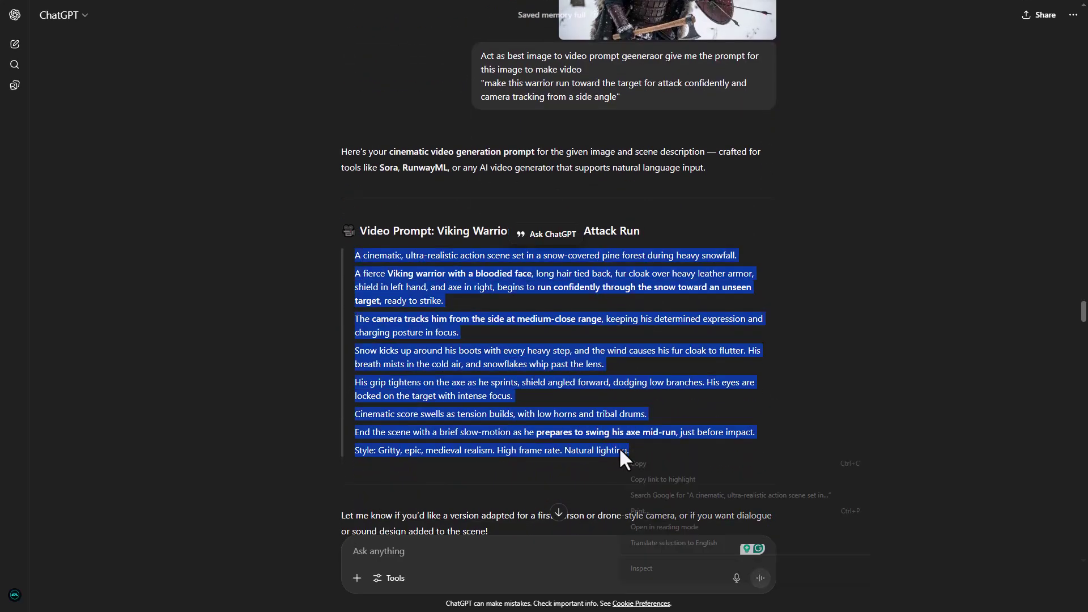
left_click(634, 462)
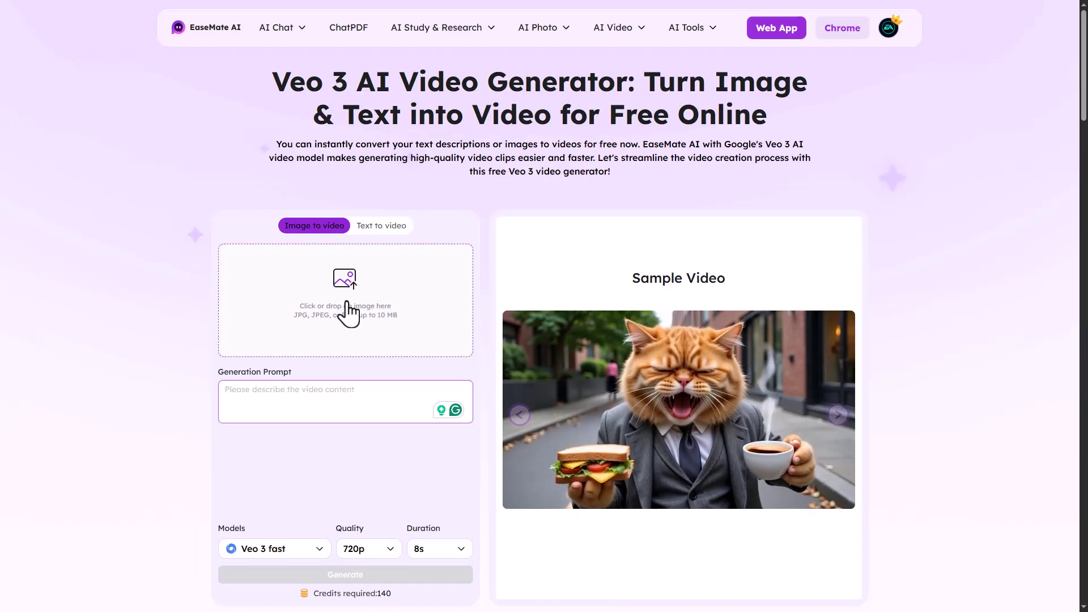
Upload the Viking warrior image, paste its prompt, and generate with Veo 3 fast
left_click(402, 313)
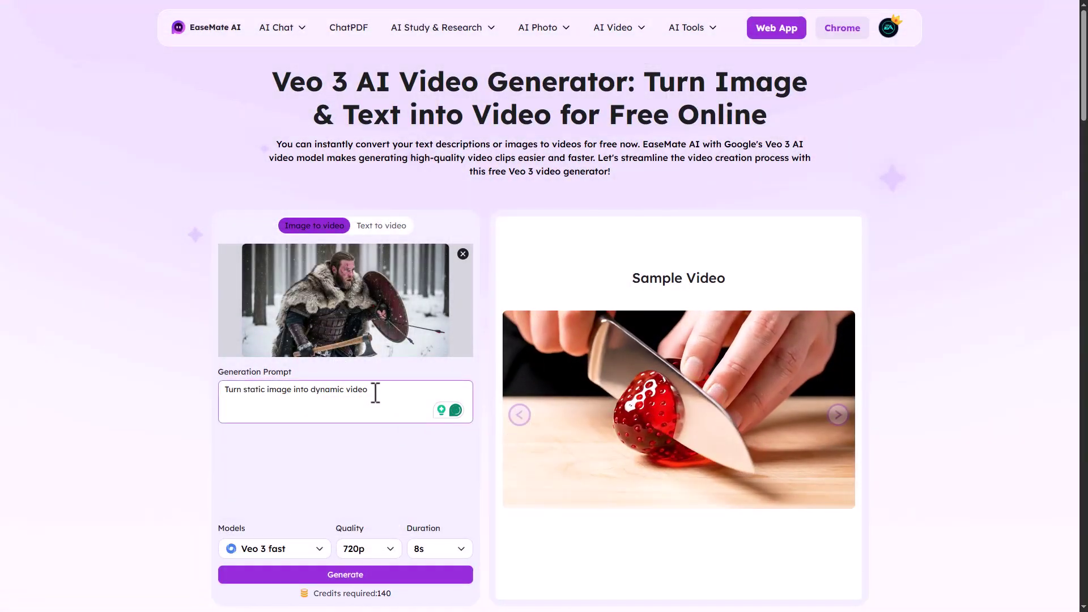
triple_click(374, 393)
key("ctrl+v")
scroll(312, 364, "down", 3)
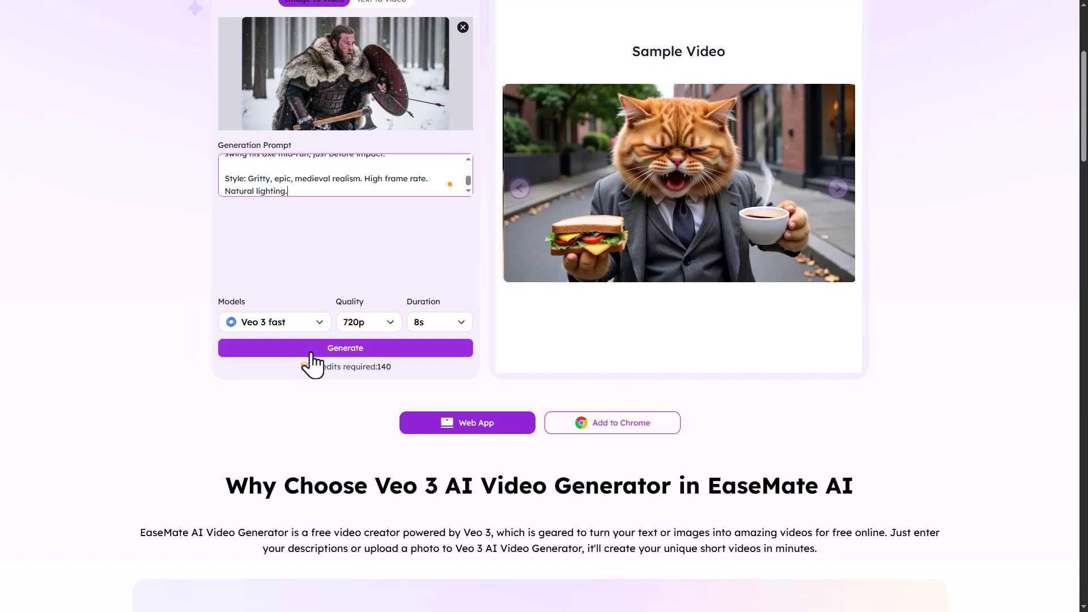
left_click(315, 323)
scroll(315, 448, "down", 3)
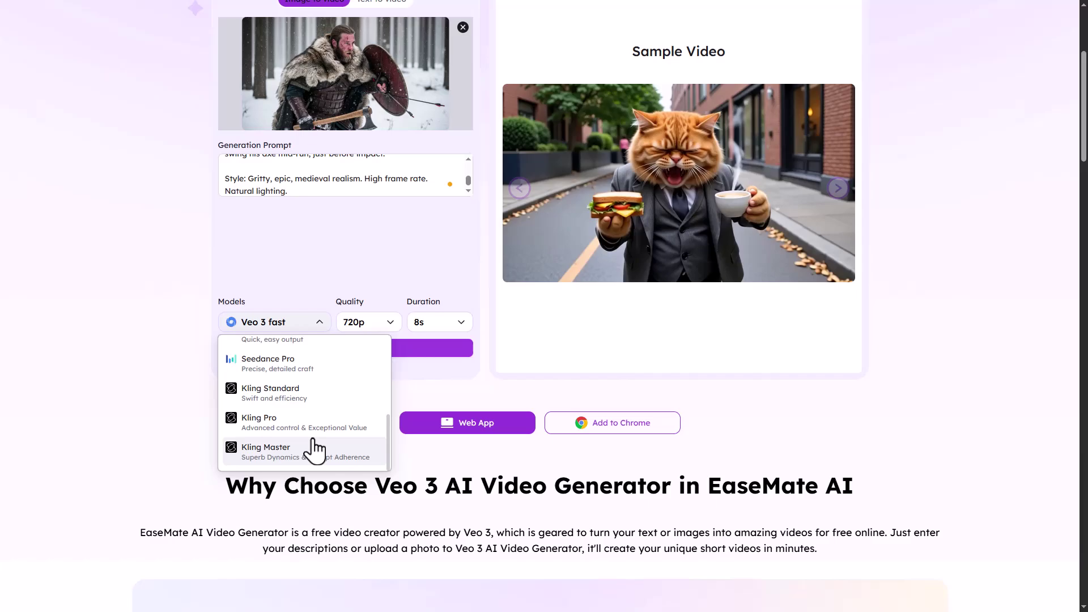
scroll(315, 448, "up", 3)
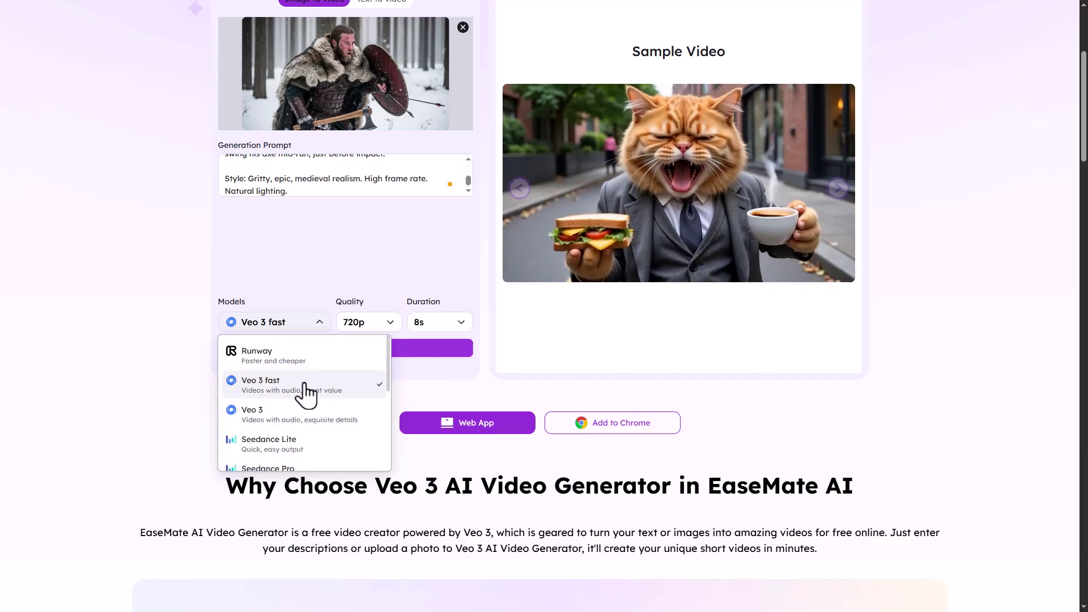
left_click(306, 394)
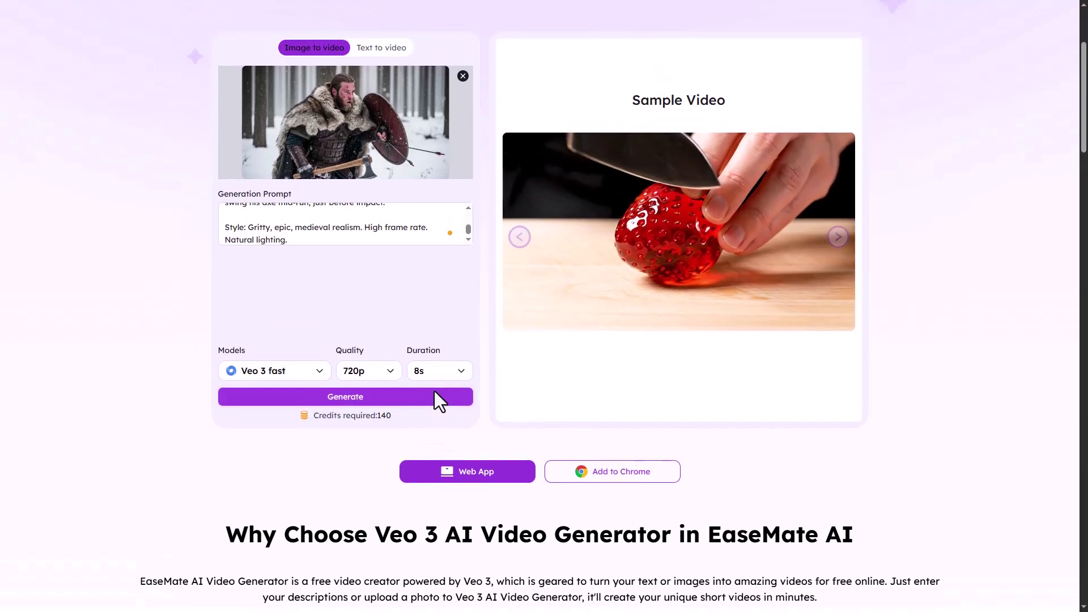
left_click(434, 390)
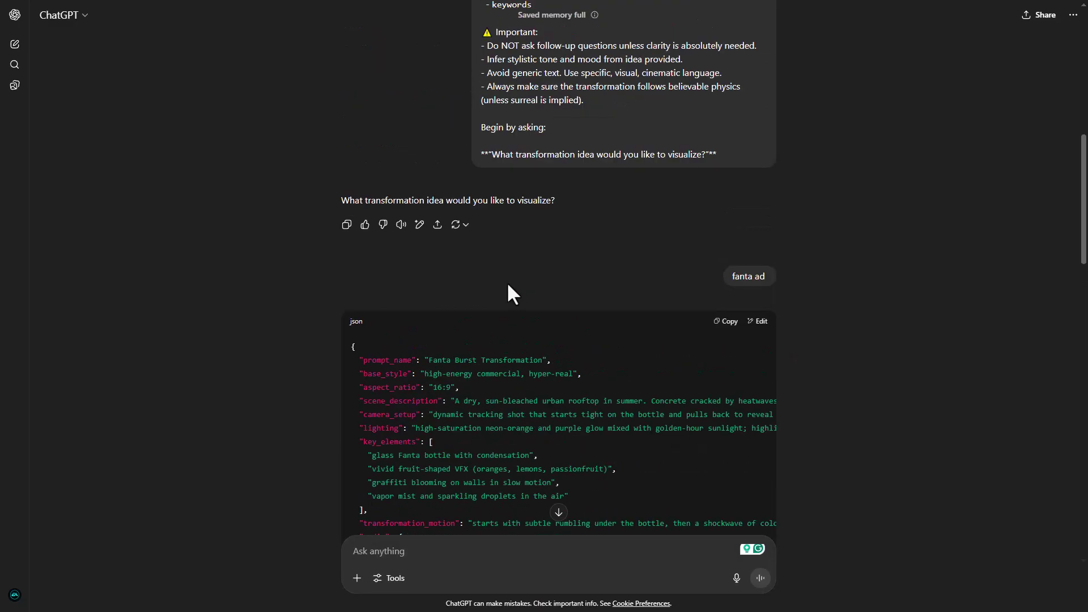
scroll(510, 288, "up", 2)
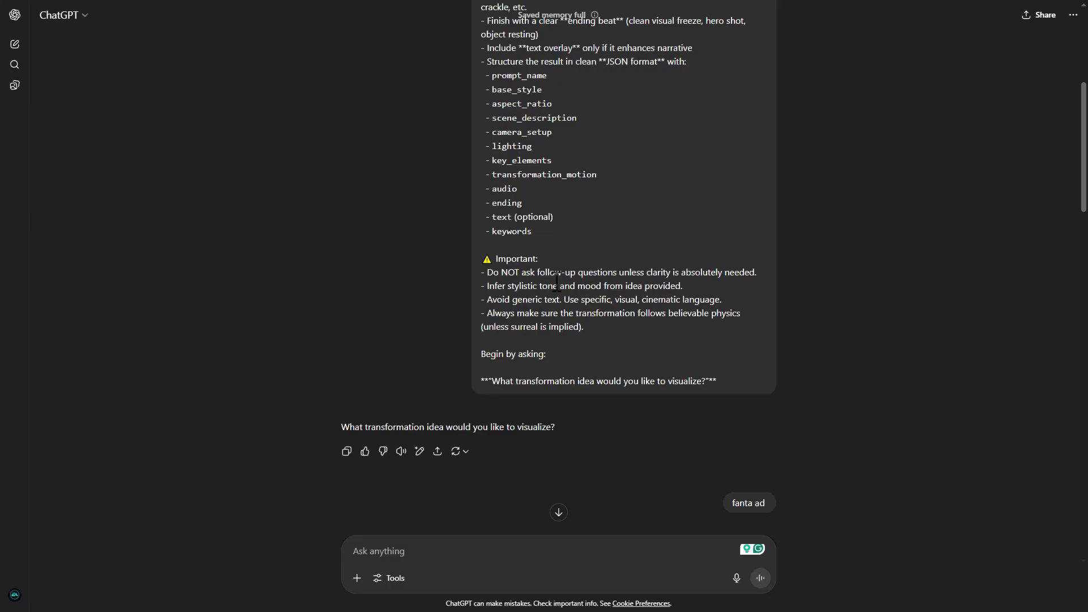
scroll(544, 272, "up", 3)
scroll(572, 252, "down", 5)
scroll(570, 251, "down", 3)
scroll(595, 229, "down", 2)
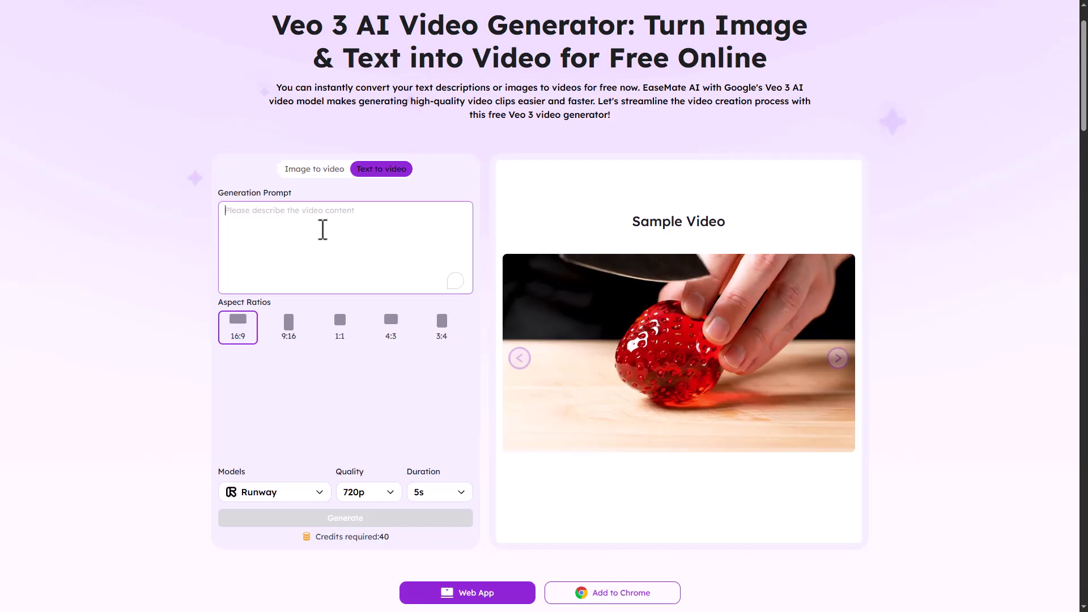
Paste the Fanta ad JSON prompt, choose the Veo 3 model, and generate the clip
left_click(324, 239)
key("ctrl+v")
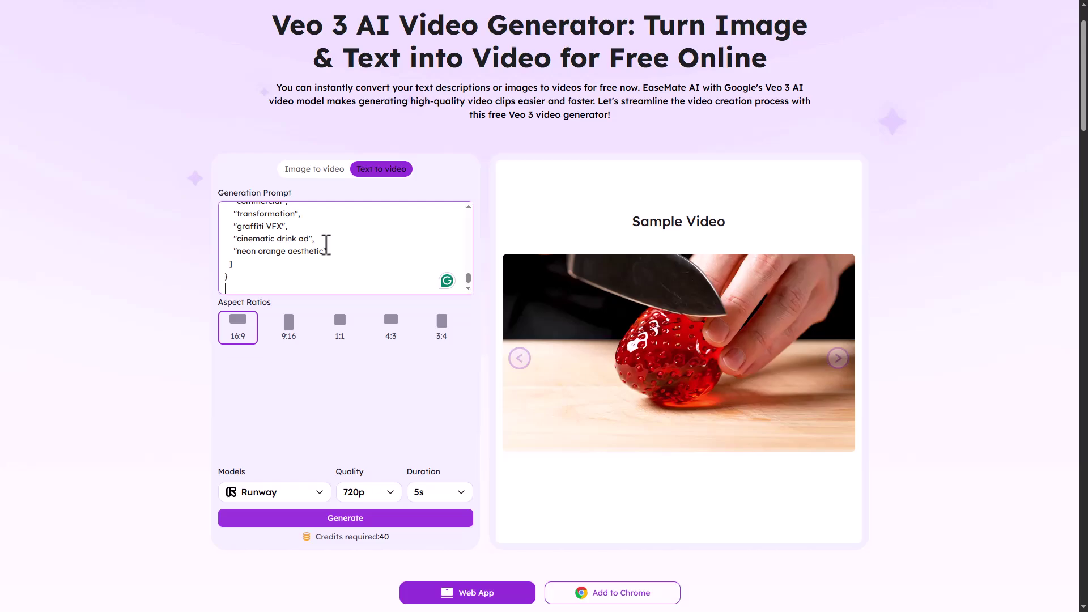
left_click(280, 491)
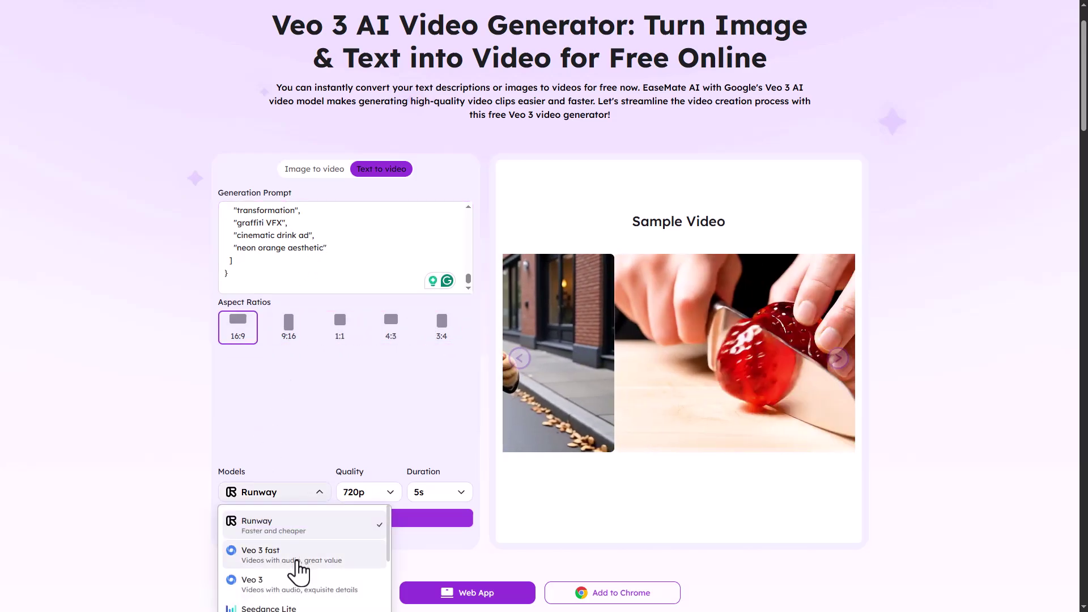
left_click(255, 584)
scroll(281, 383, "down", 3)
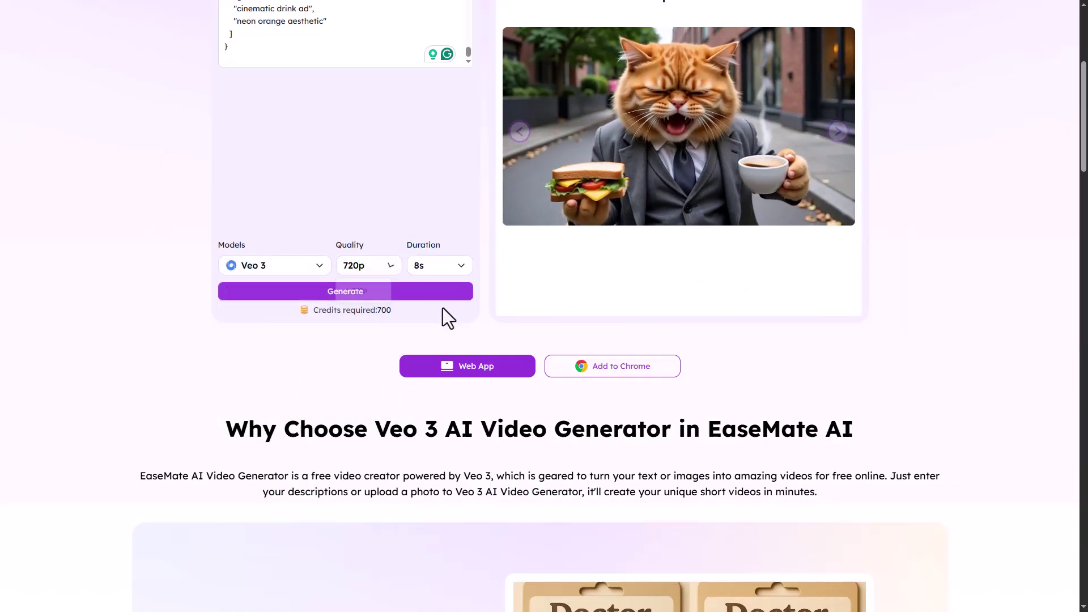
left_click(400, 293)
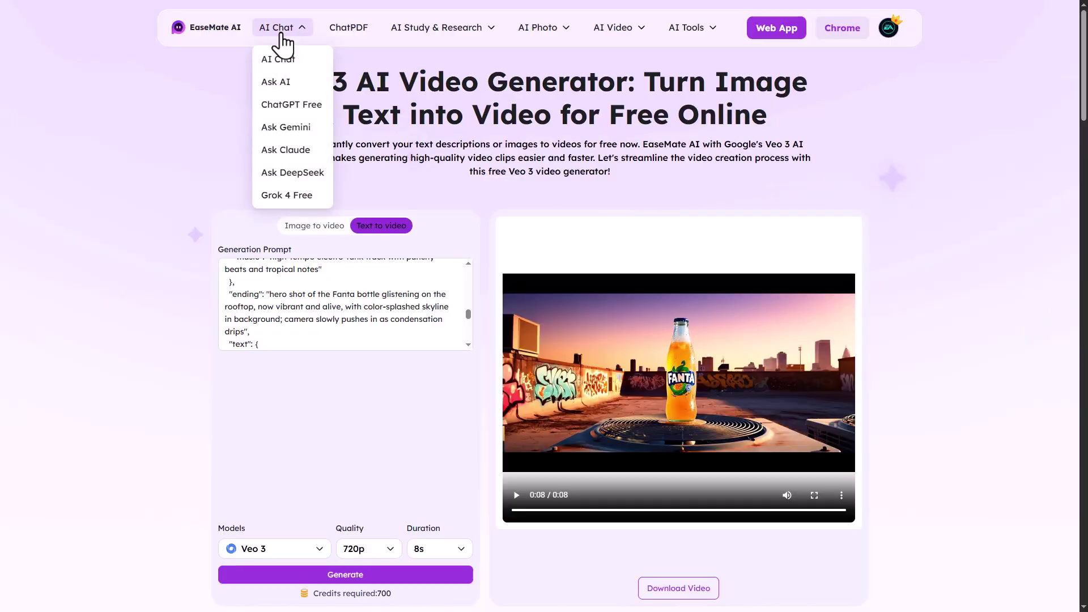
Browse the AI Chat assistant's model list, then go to the ChatPDF page
left_click(280, 59)
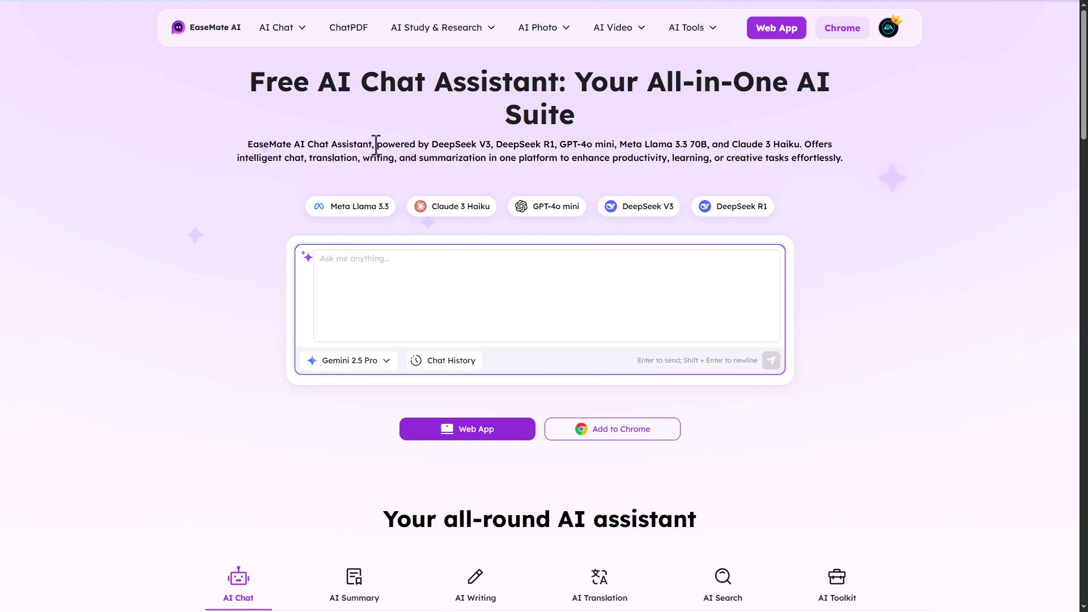
left_click(384, 364)
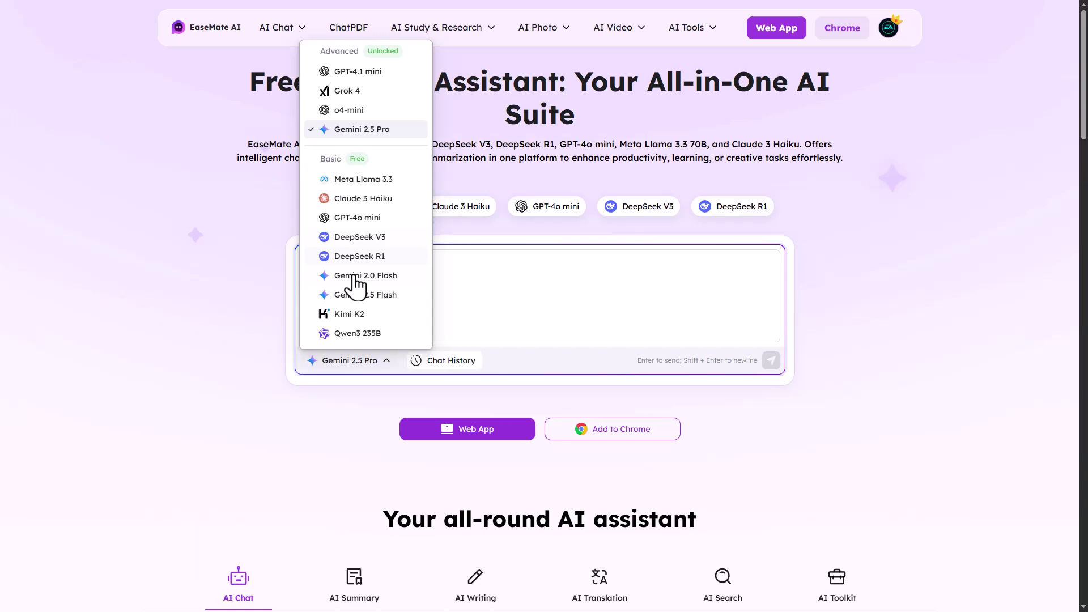
left_click(348, 27)
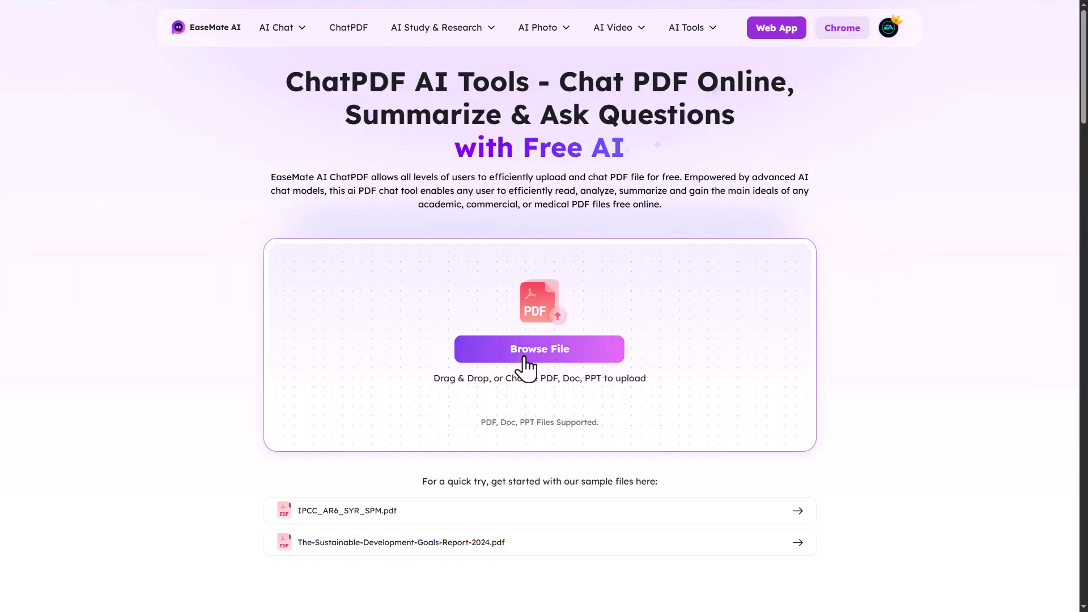
Open the sample IPCC_AR6_SYR_SPM.pdf and ask 'What is this pdf about'
left_click(597, 510)
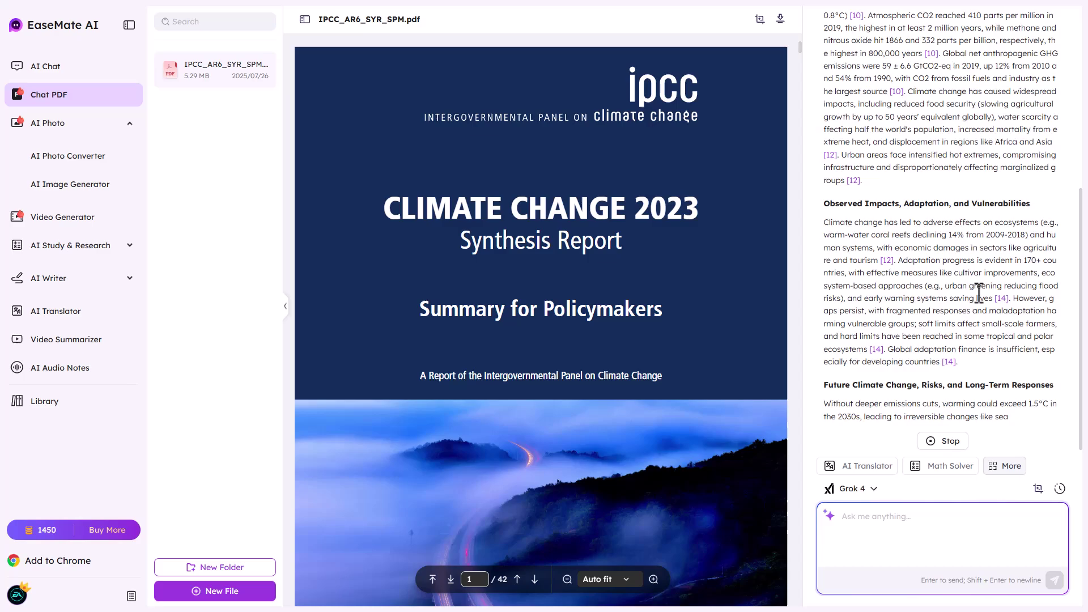
left_click(884, 514)
type("What is this pdf about")
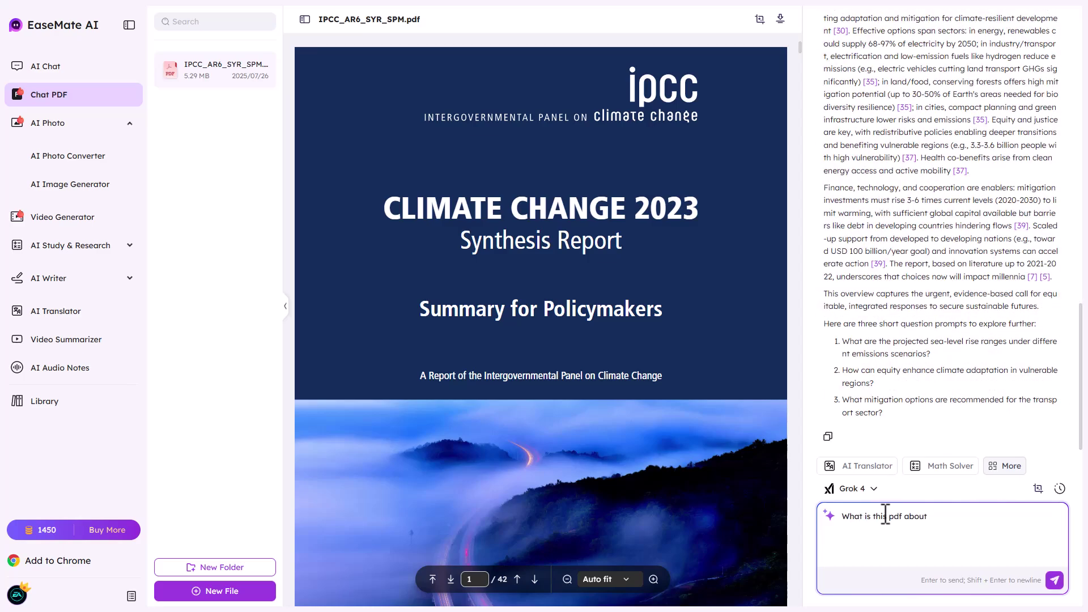
key("Return")
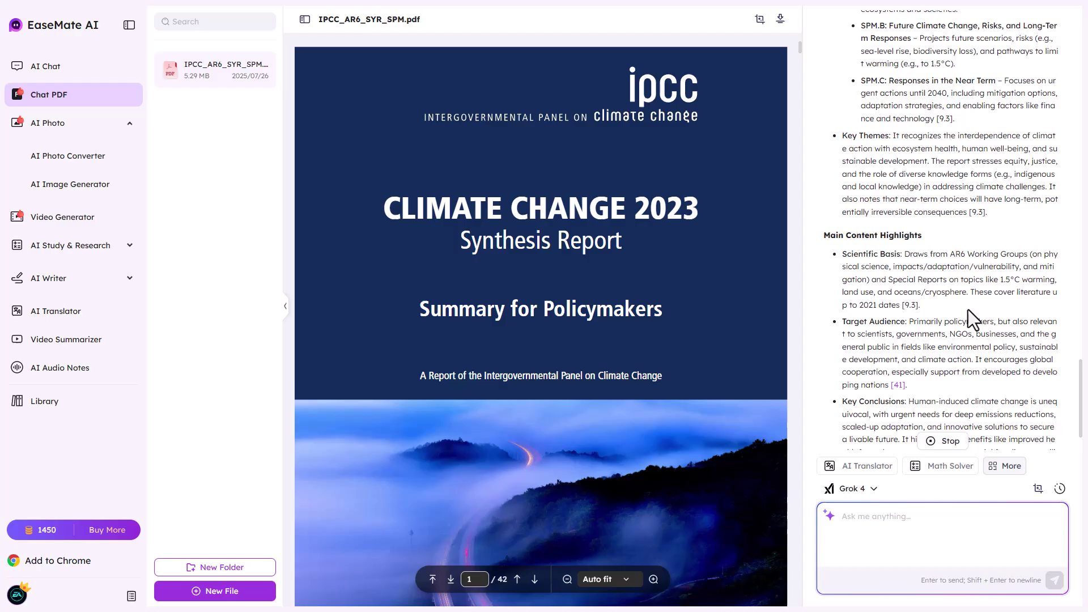
mouse_move(442, 28)
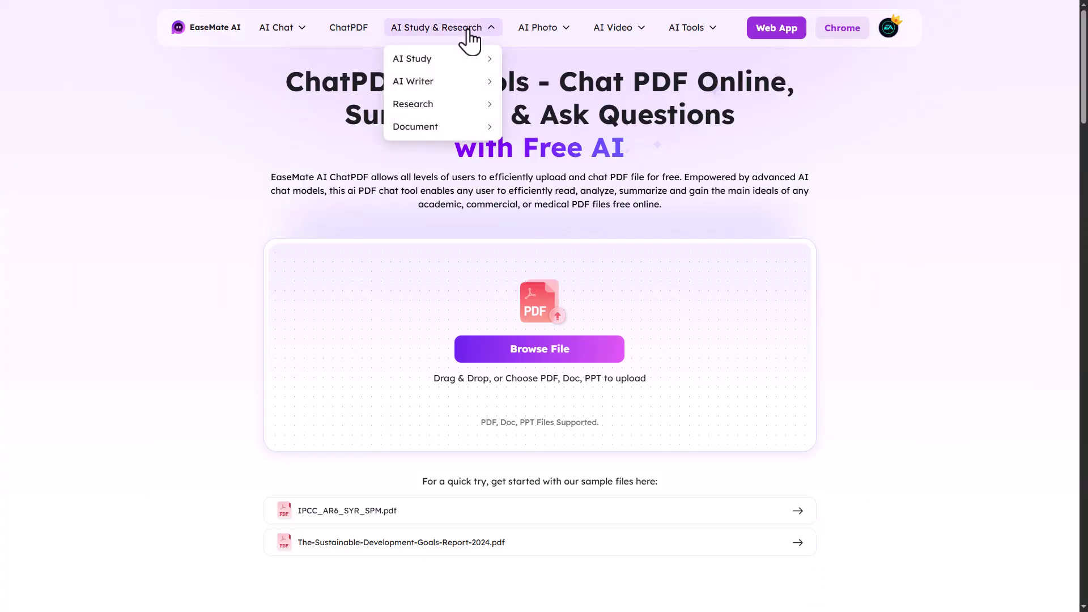
Solve the sample exponential equation in Math Solver, yielding solutions 1 through 6
mouse_move(413, 58)
left_click(529, 65)
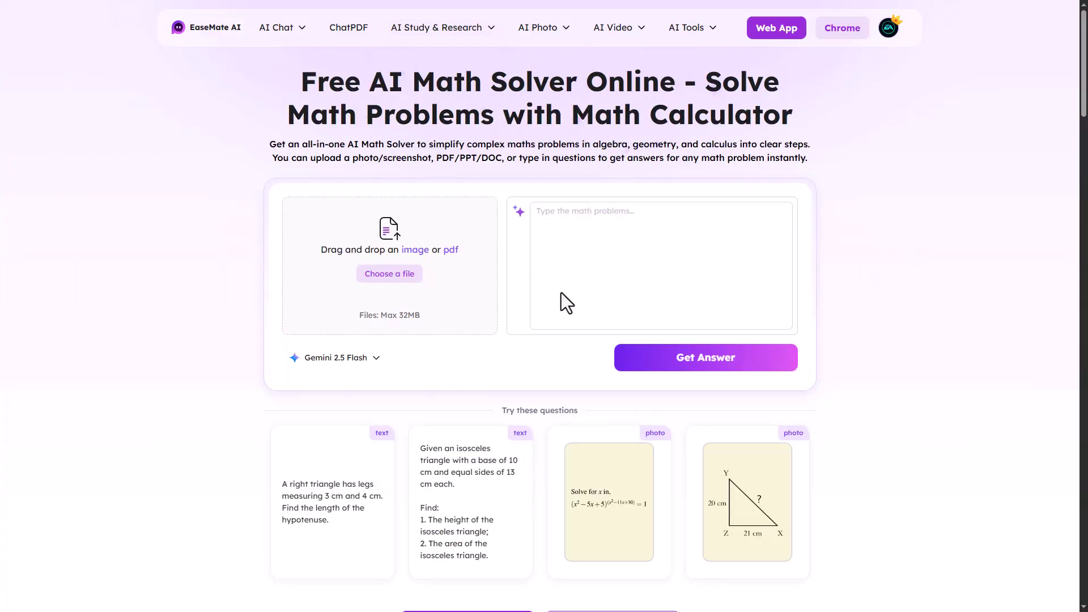
left_click(677, 361)
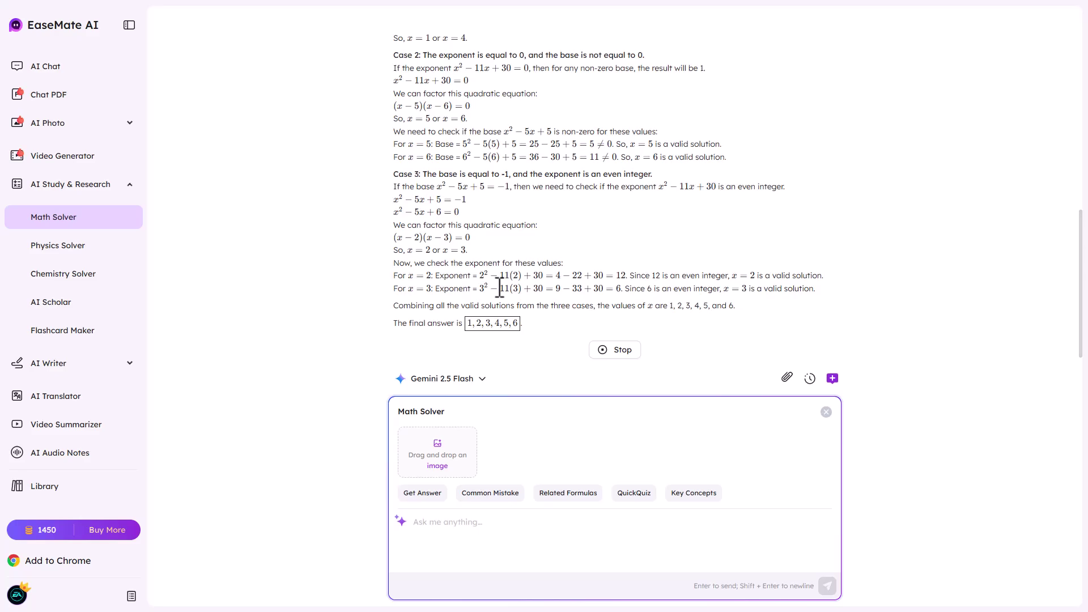
scroll(501, 287, "up", 5)
scroll(502, 288, "up", 3)
scroll(502, 287, "down", 1)
scroll(502, 291, "down", 6)
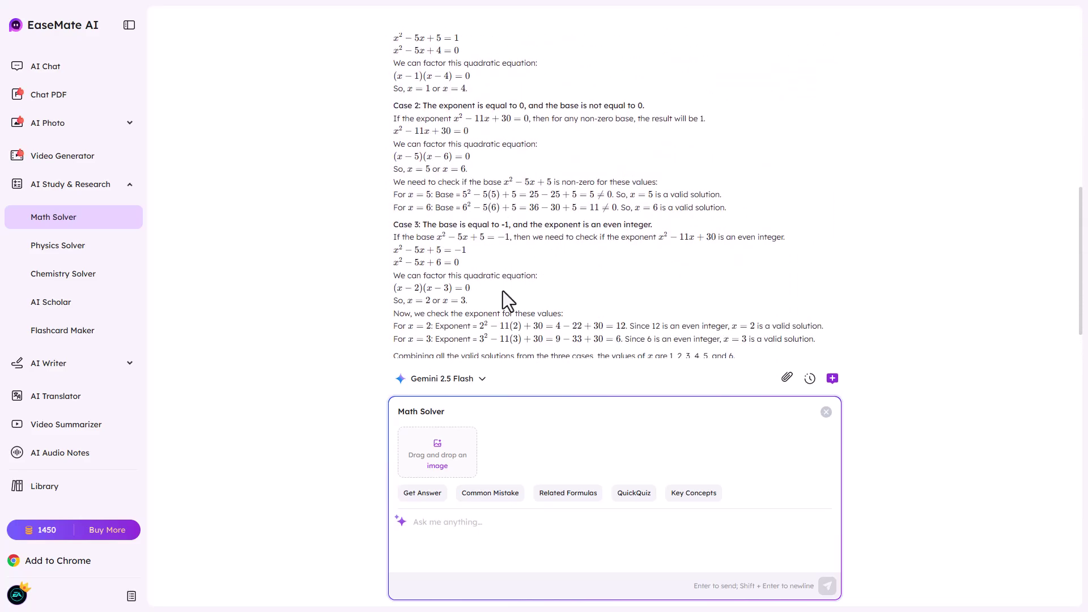
scroll(503, 291, "down", 1)
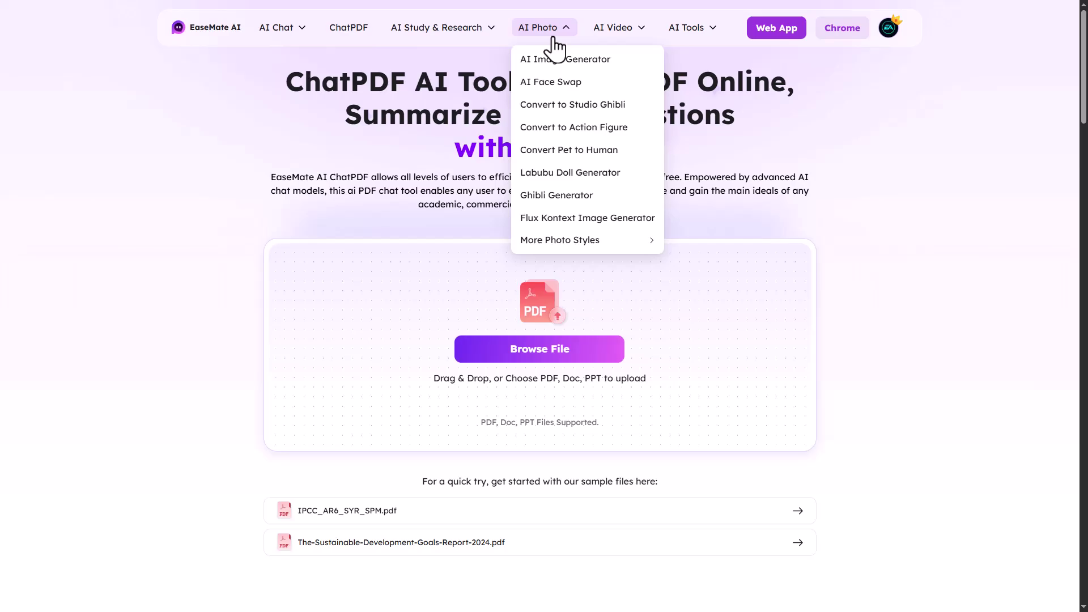
Set up the AI Image Generator for Text to Image with Flux Kontext Max
left_click(566, 59)
left_click(384, 225)
scroll(303, 467, "down", 1)
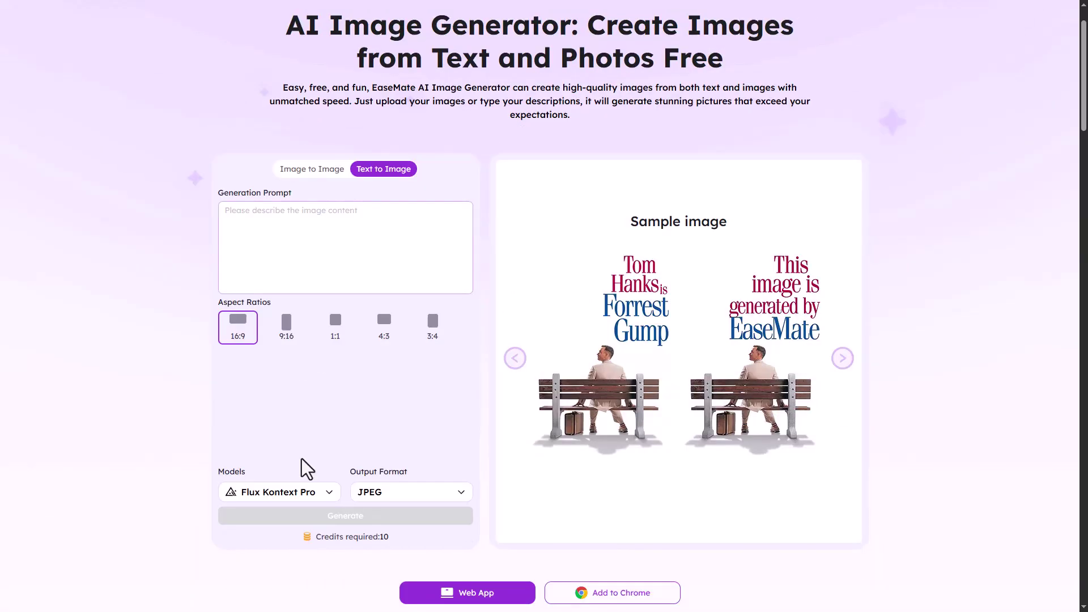
left_click(297, 488)
scroll(308, 509, "down", 2)
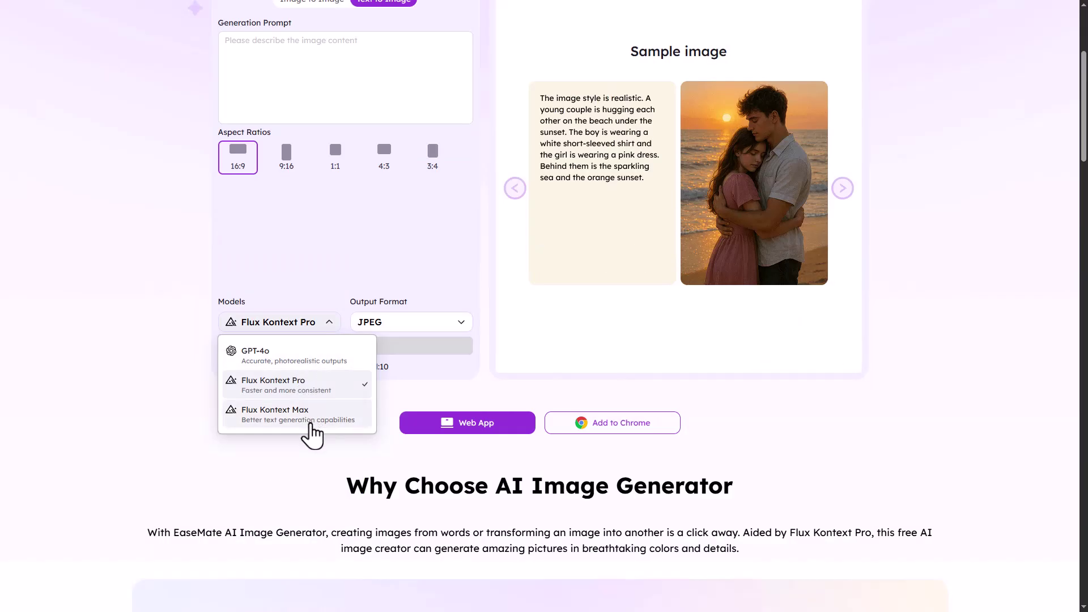
left_click(309, 424)
scroll(367, 243, "up", 2)
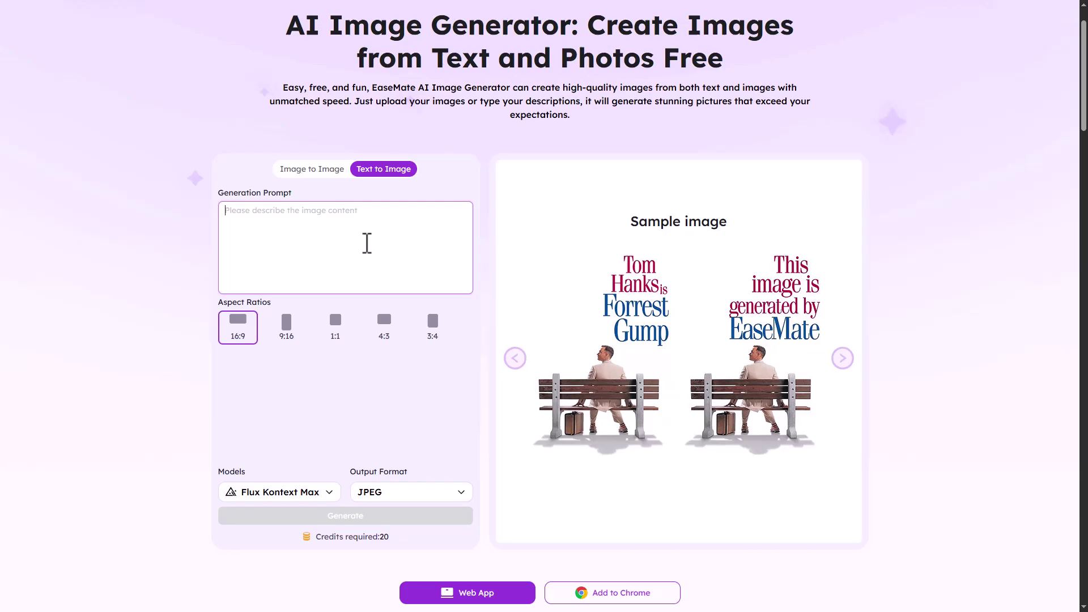
Generate the jungle portrait from the pasted prompt and download the image
key("ctrl+v")
left_click(405, 493)
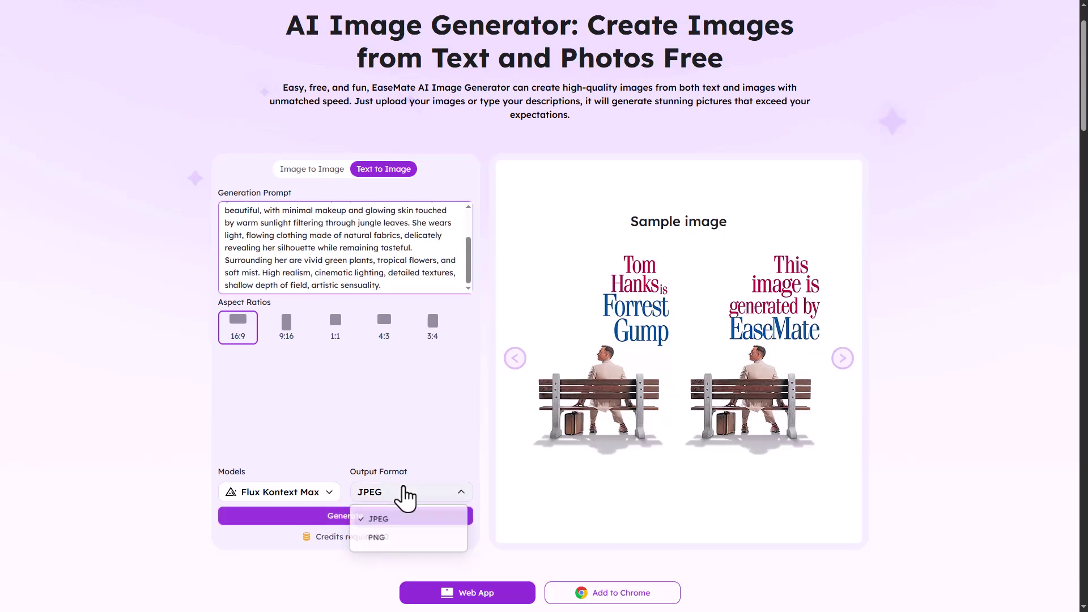
left_click(414, 521)
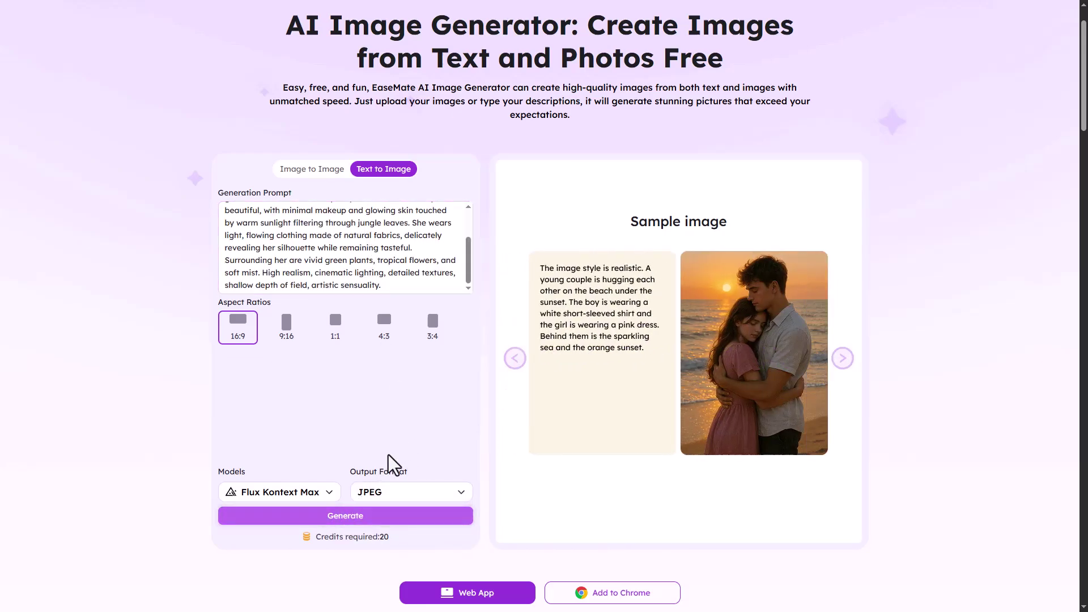
scroll(554, 360, "up", 1)
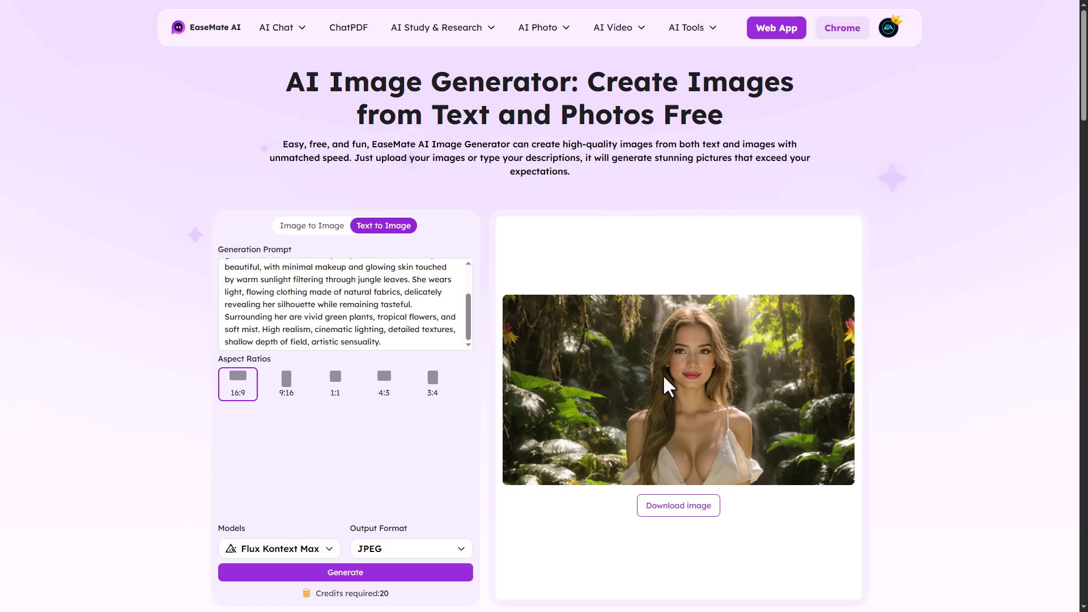
left_click(688, 503)
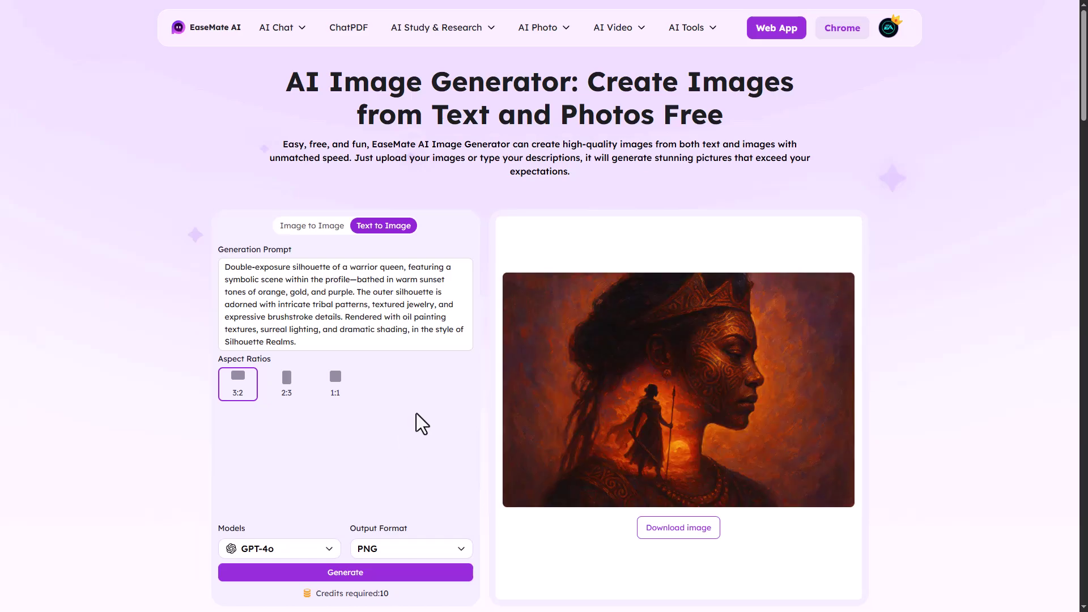
mouse_move(692, 27)
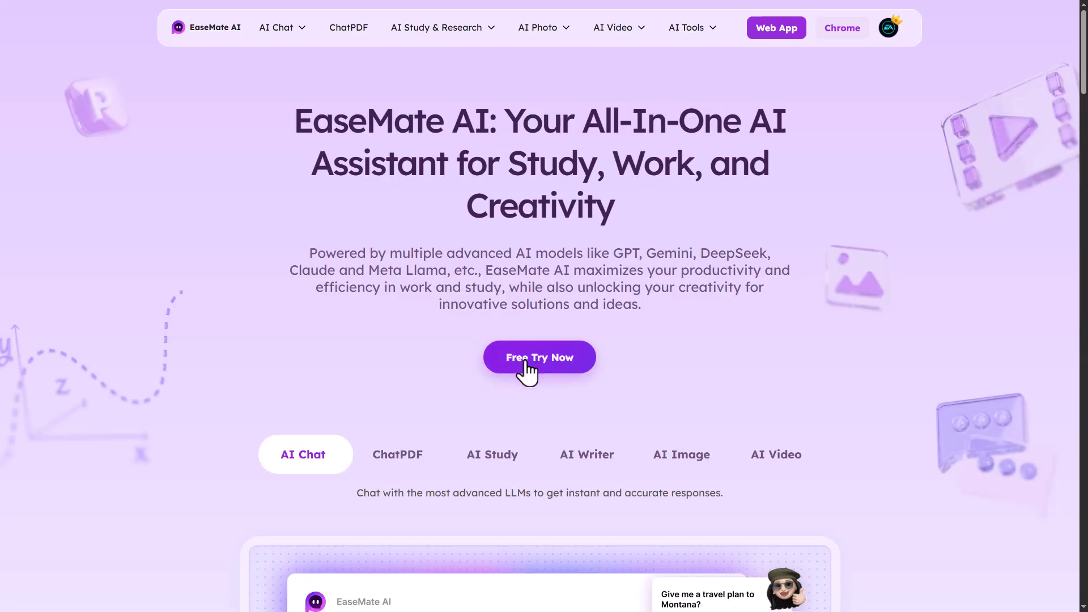
Launch the AI Chat web app via the Web App button
left_click(528, 370)
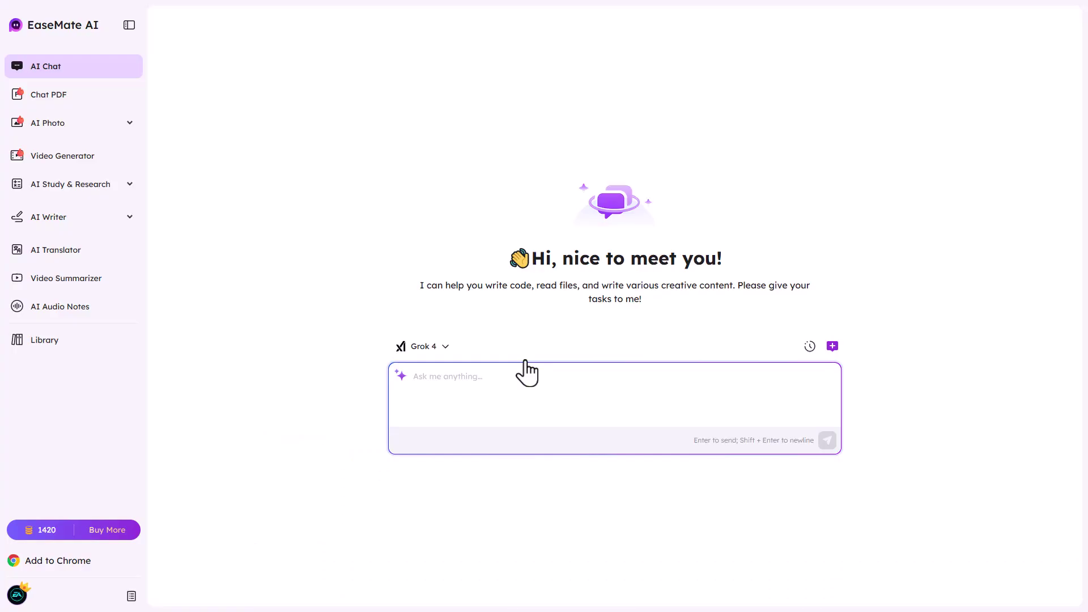